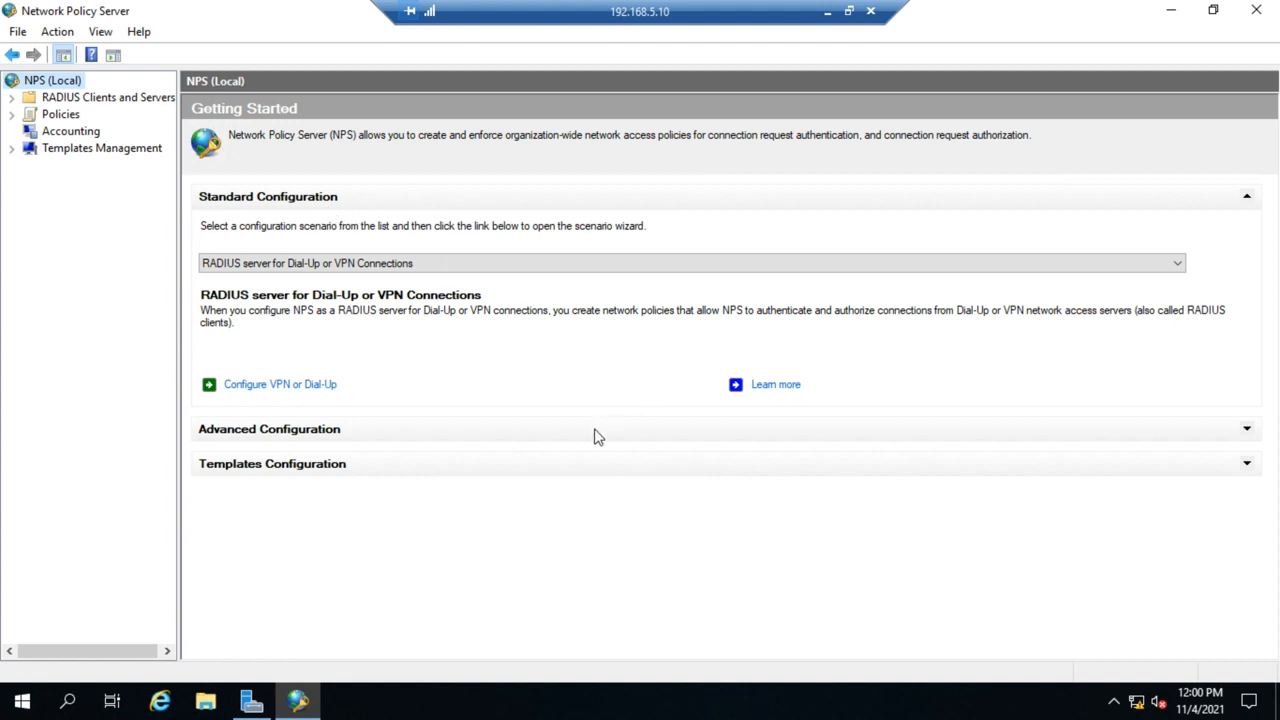
Review the Advanced Configuration and Templates Configuration sections on the NPS Getting Started page, collapsing each one.
click(1246, 428)
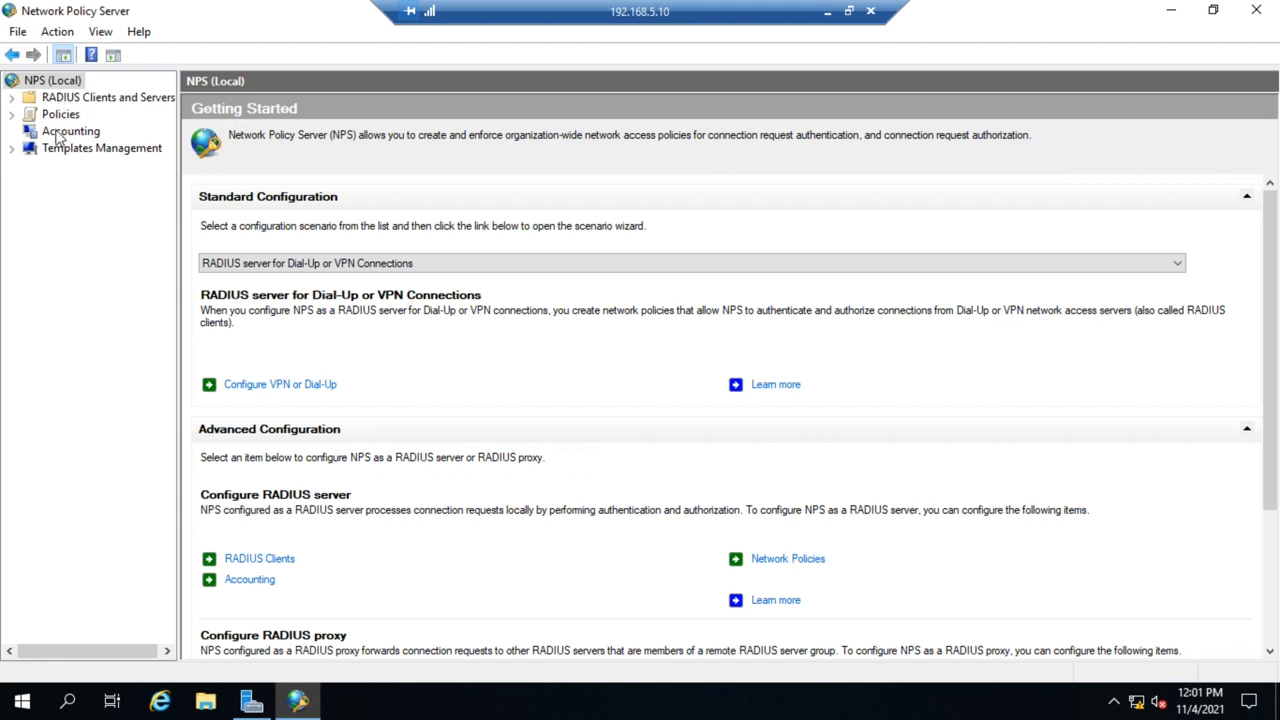
click(1248, 433)
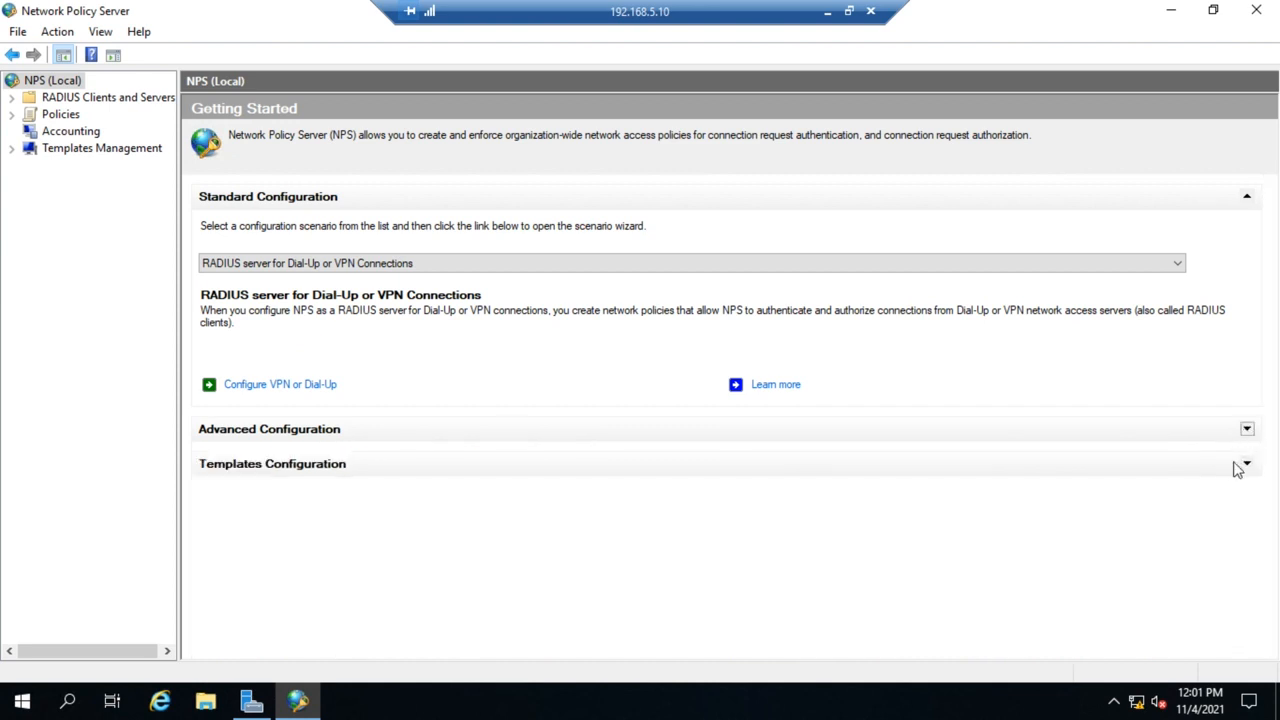
click(1250, 466)
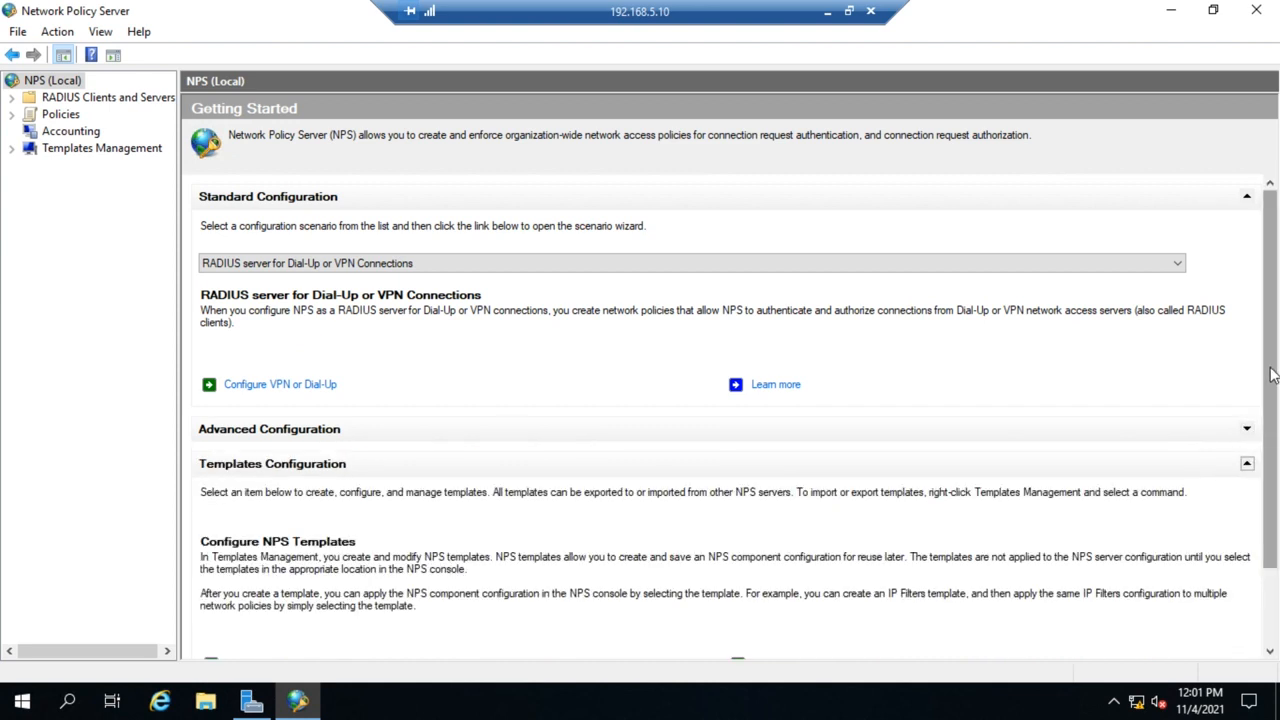
scroll(1277, 468, down, 1)
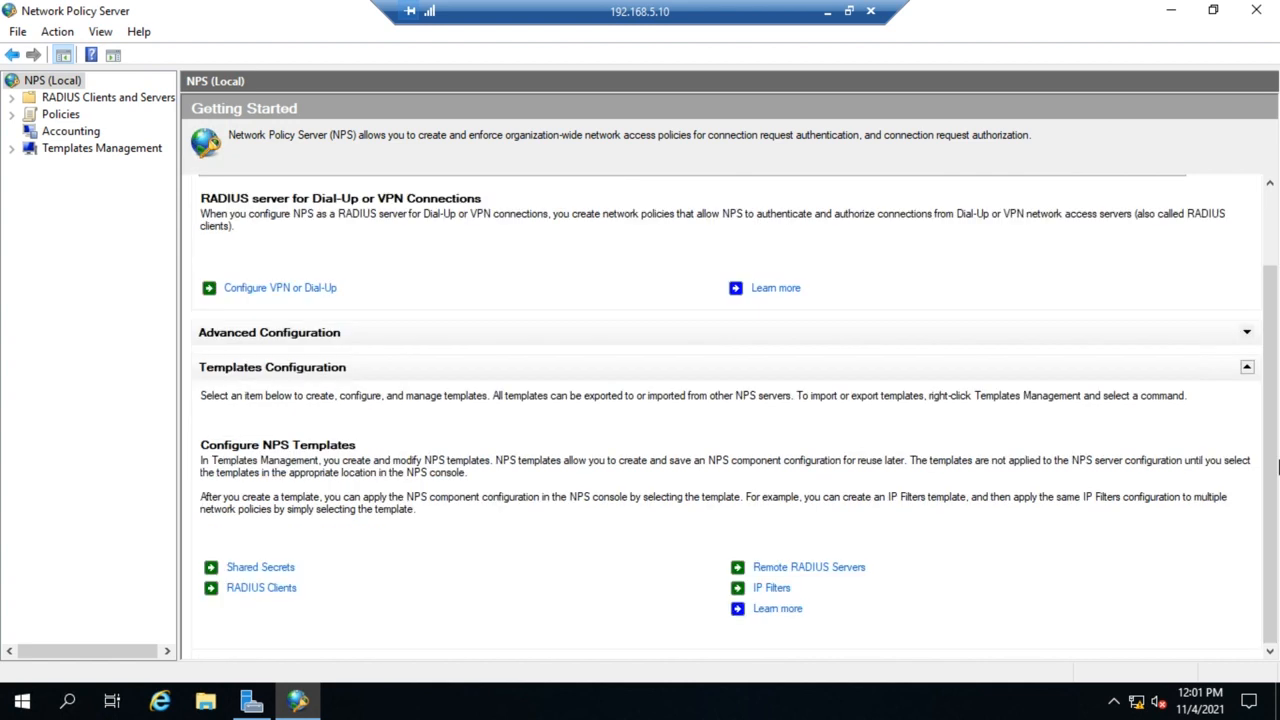
click(1247, 369)
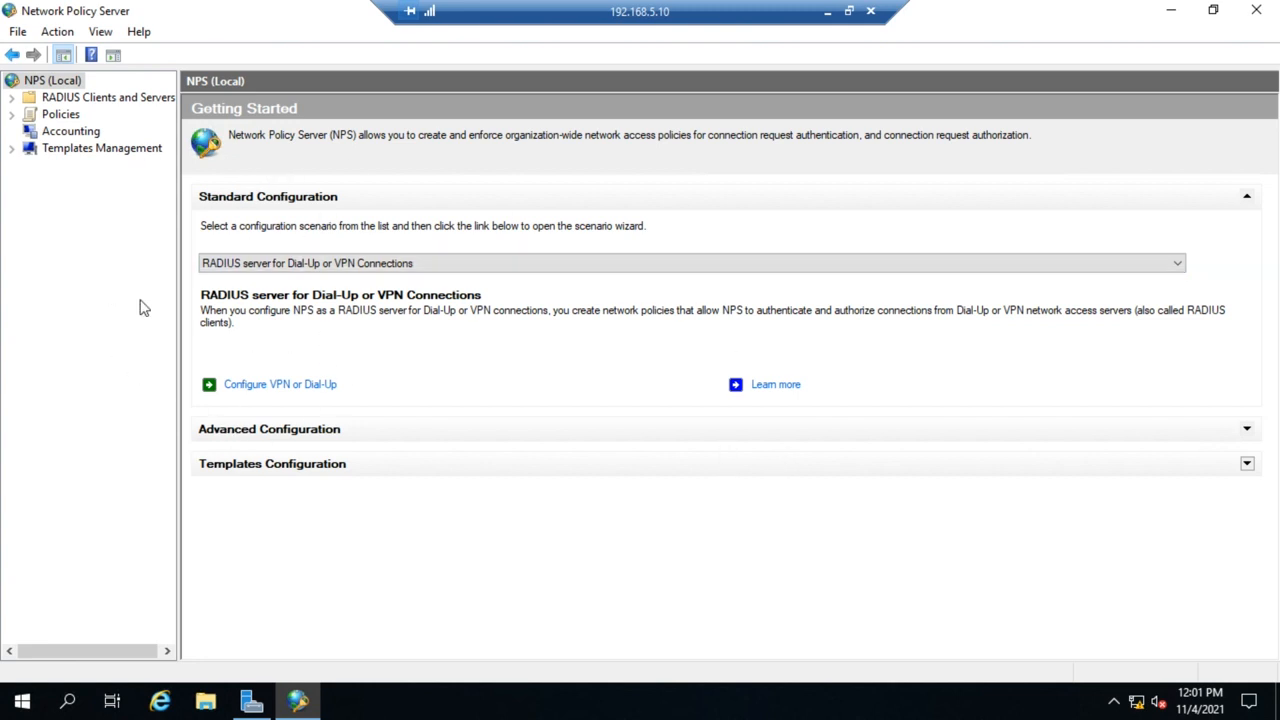
Start the 802.1X wizard from the RADIUS server for 802.1X Wireless or Wired Connections scenario and choose Secure Wireless Connections, keeping the default name.
click(1177, 265)
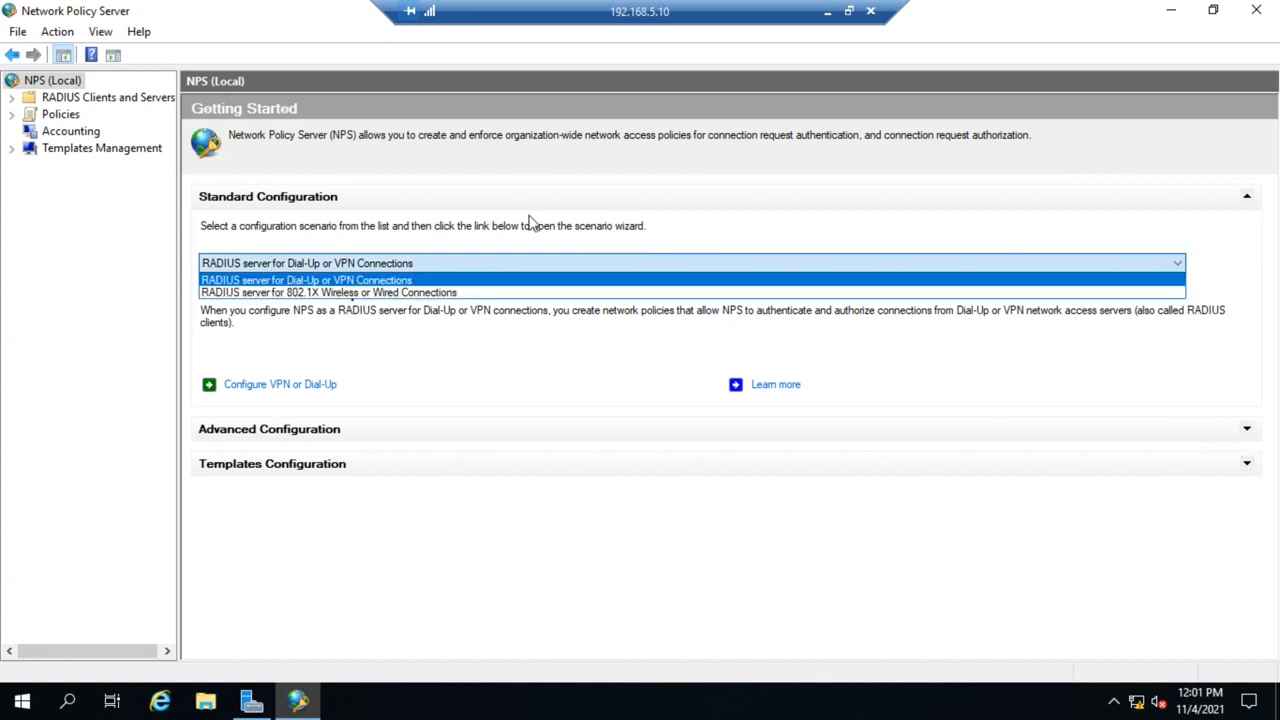
click(418, 293)
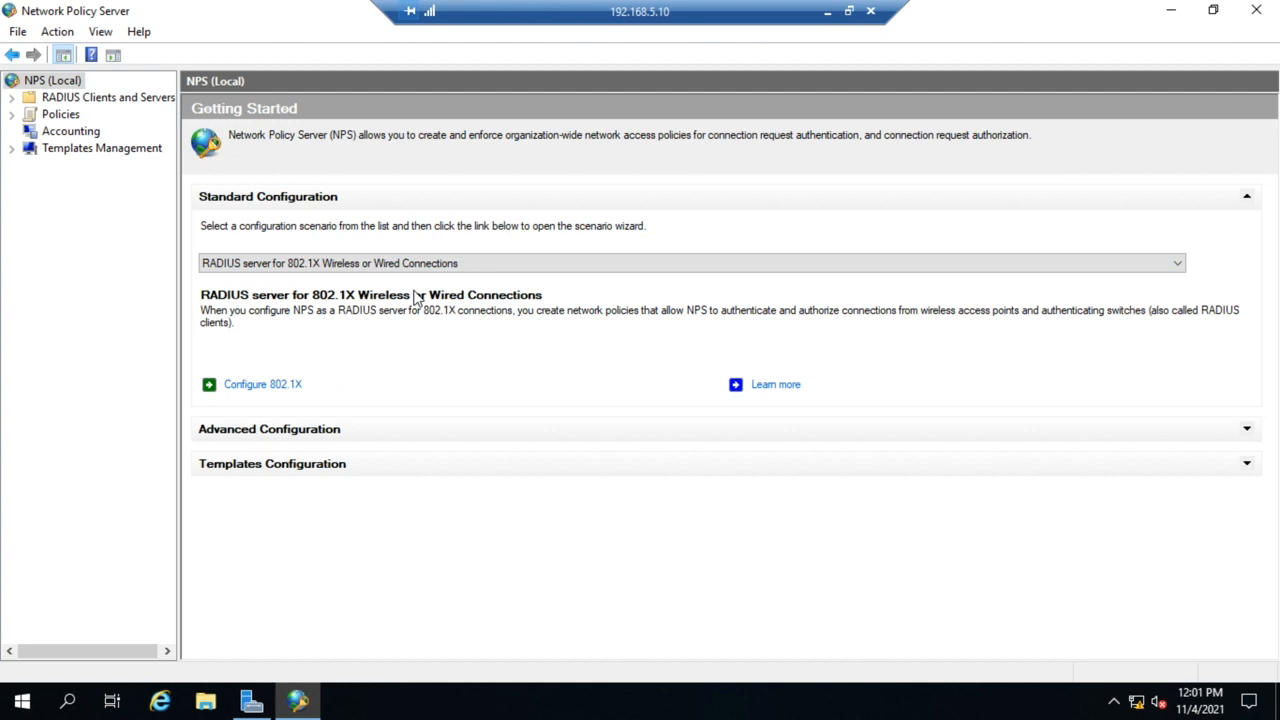
click(257, 388)
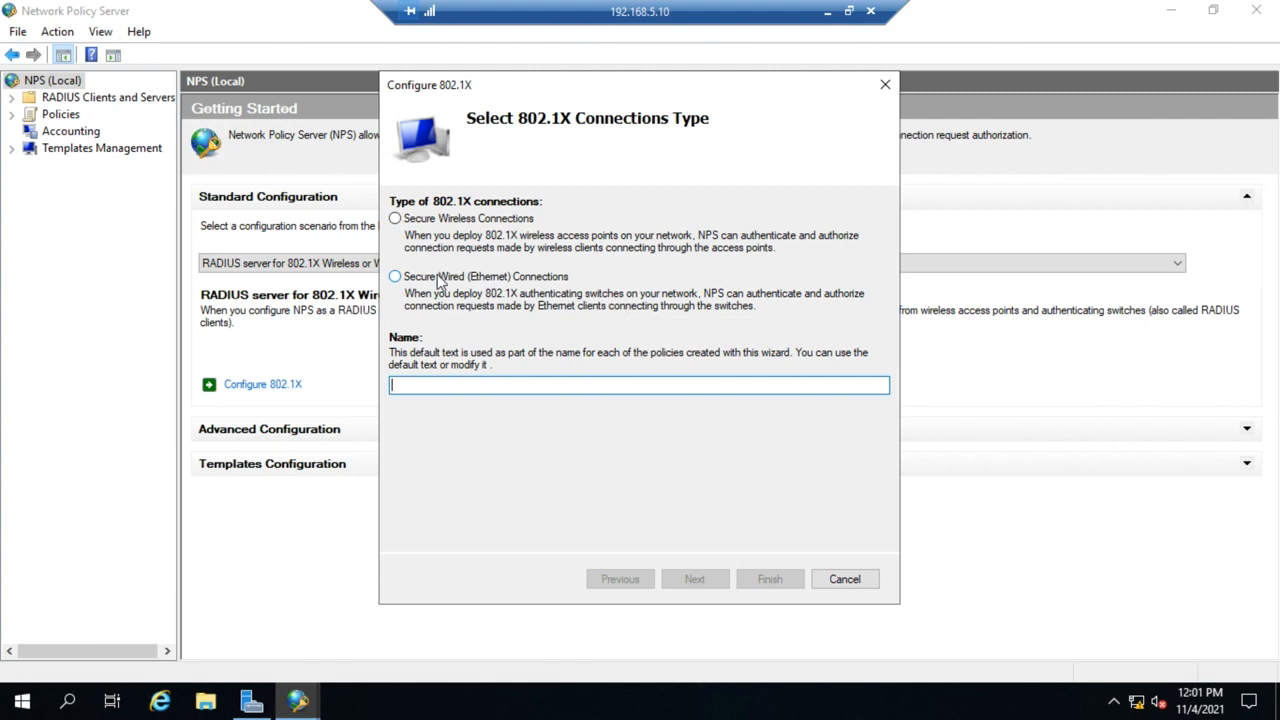
click(423, 219)
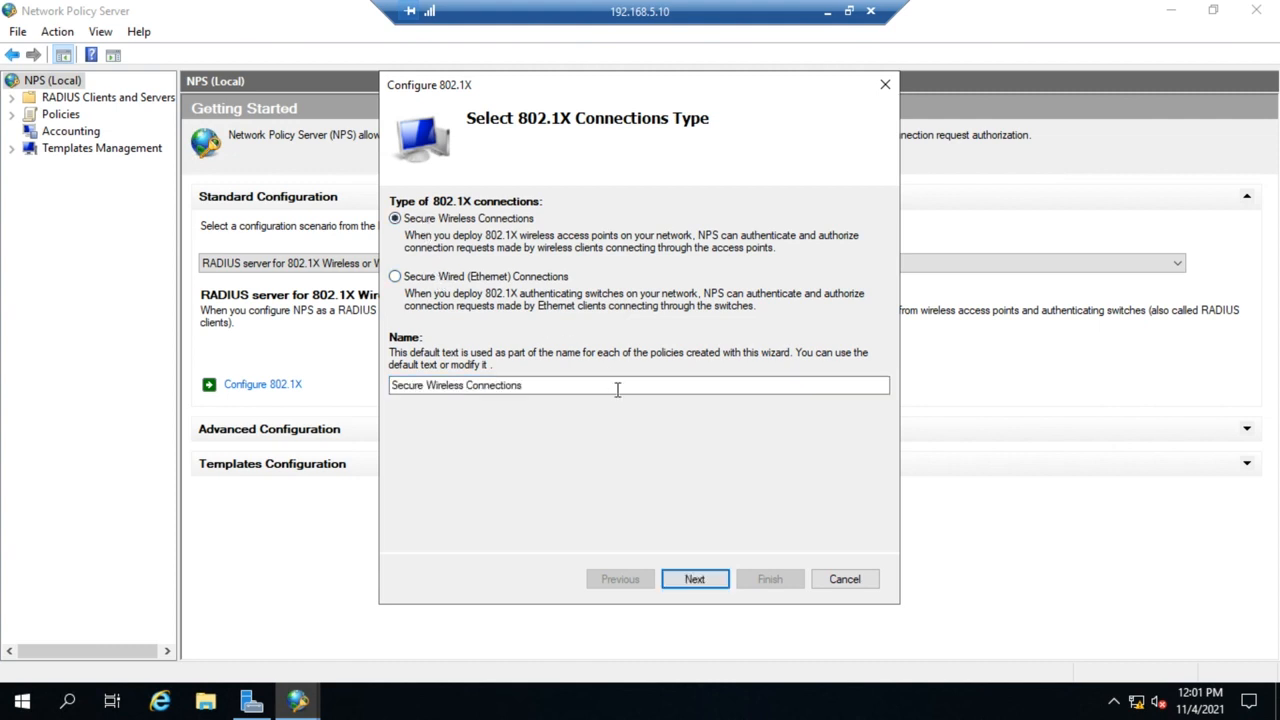
click(516, 391)
click(706, 586)
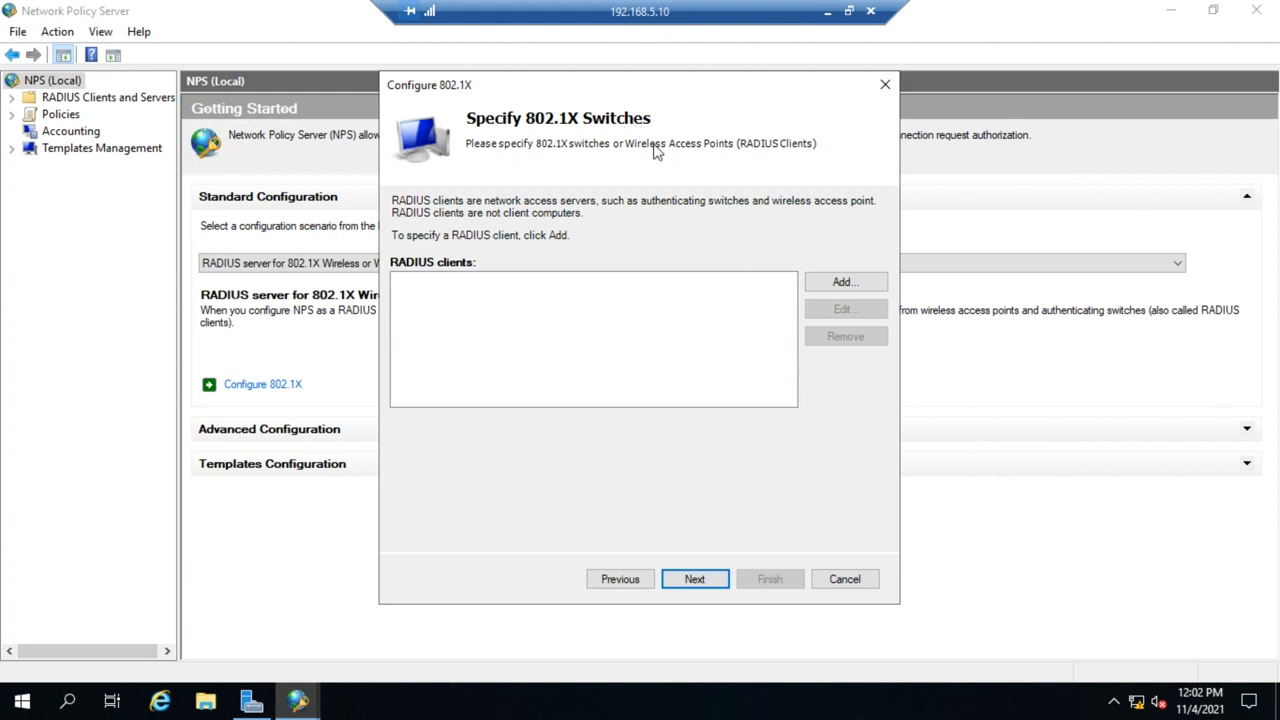
Add a RADIUS client with the friendly name Office Switch and the address 192.168.4.6.
click(836, 282)
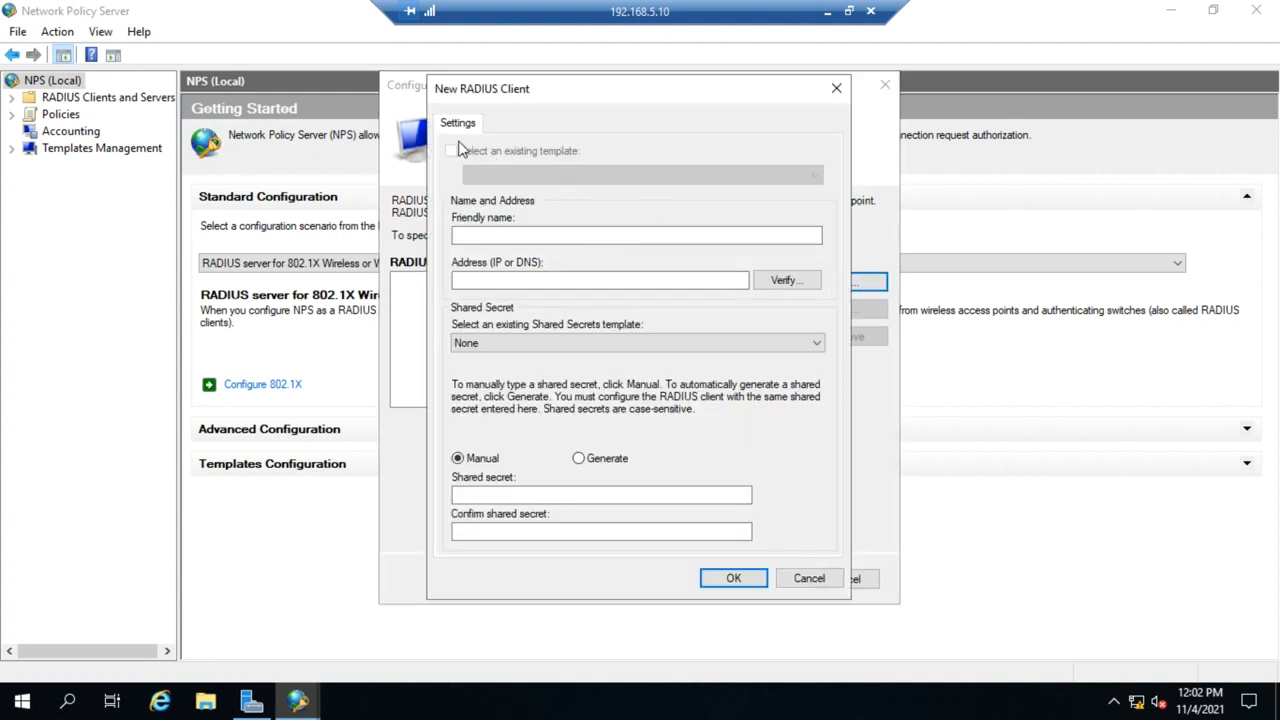
click(534, 239)
text(Office Switch)
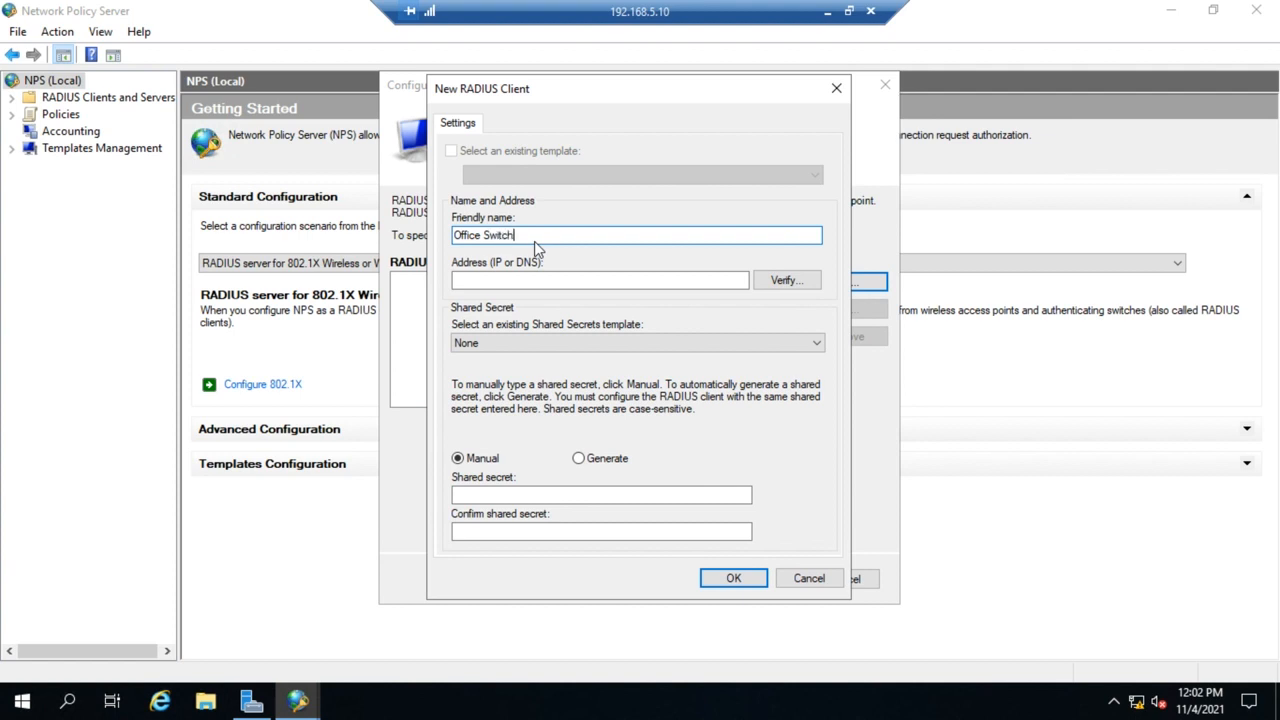
click(480, 279)
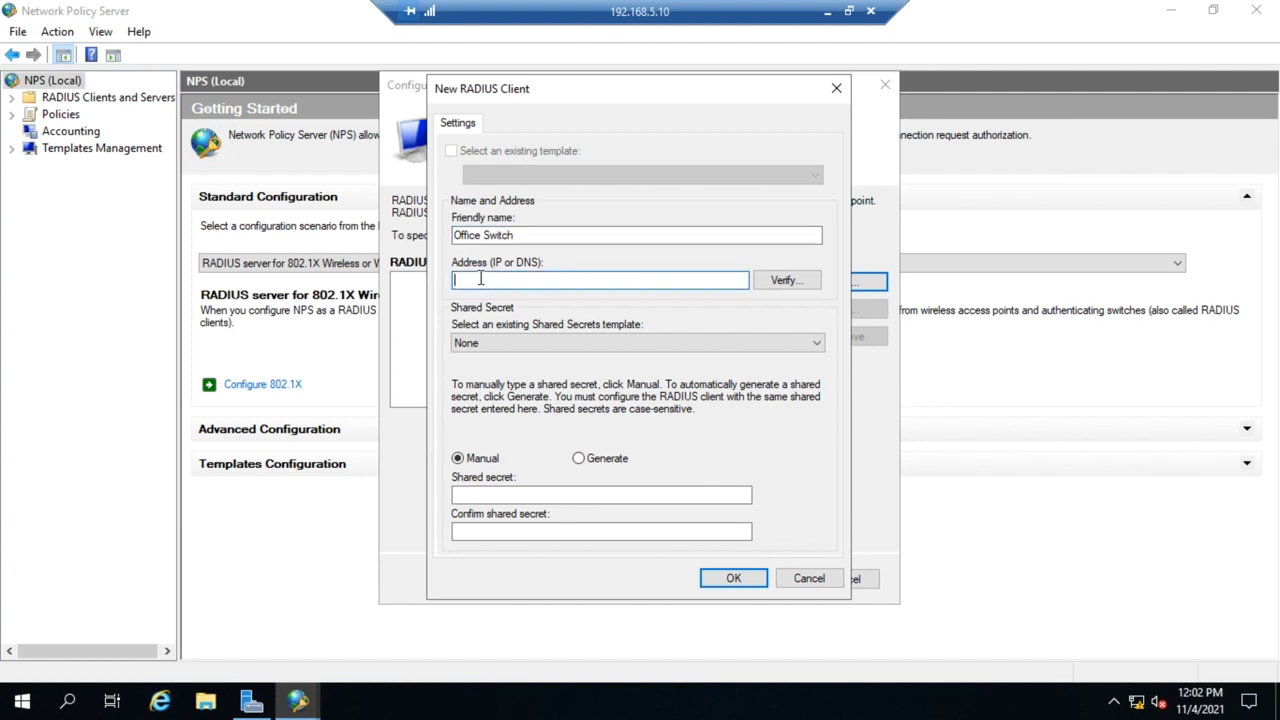
text(19)
Try generating the client's shared secret automatically, compare it with the manual option, and clear the generated secret.
click(580, 460)
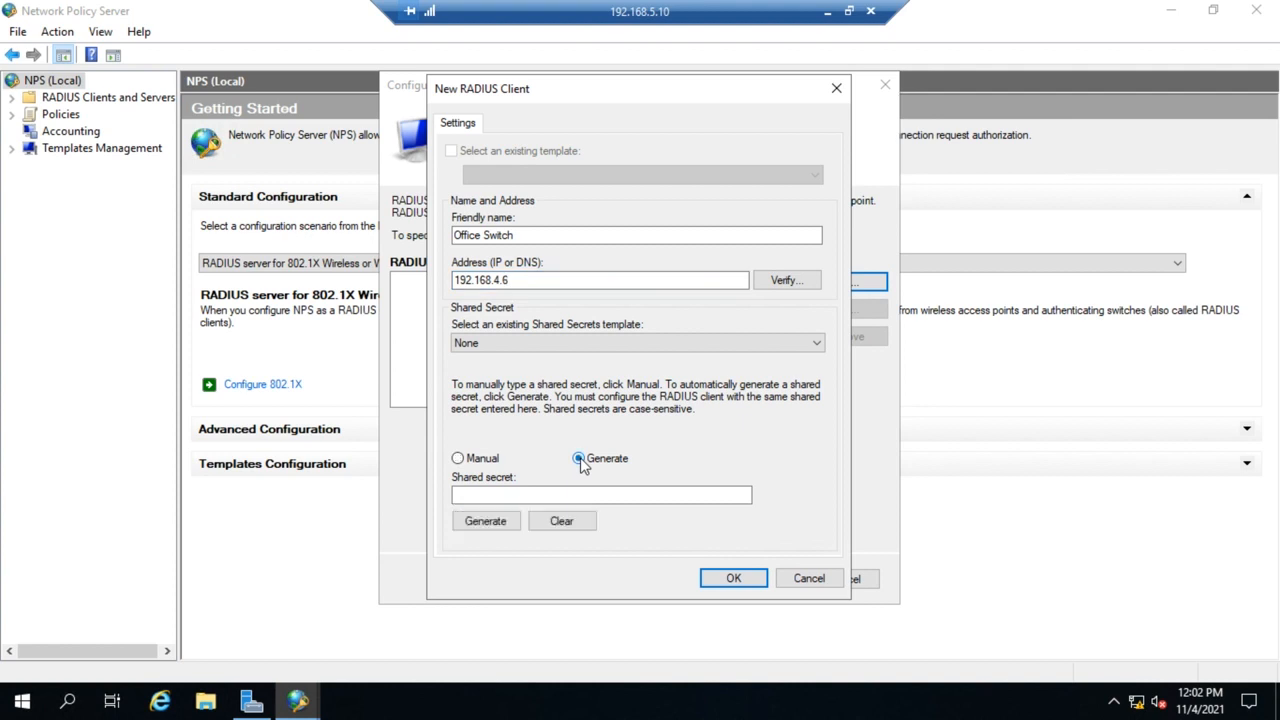
click(488, 522)
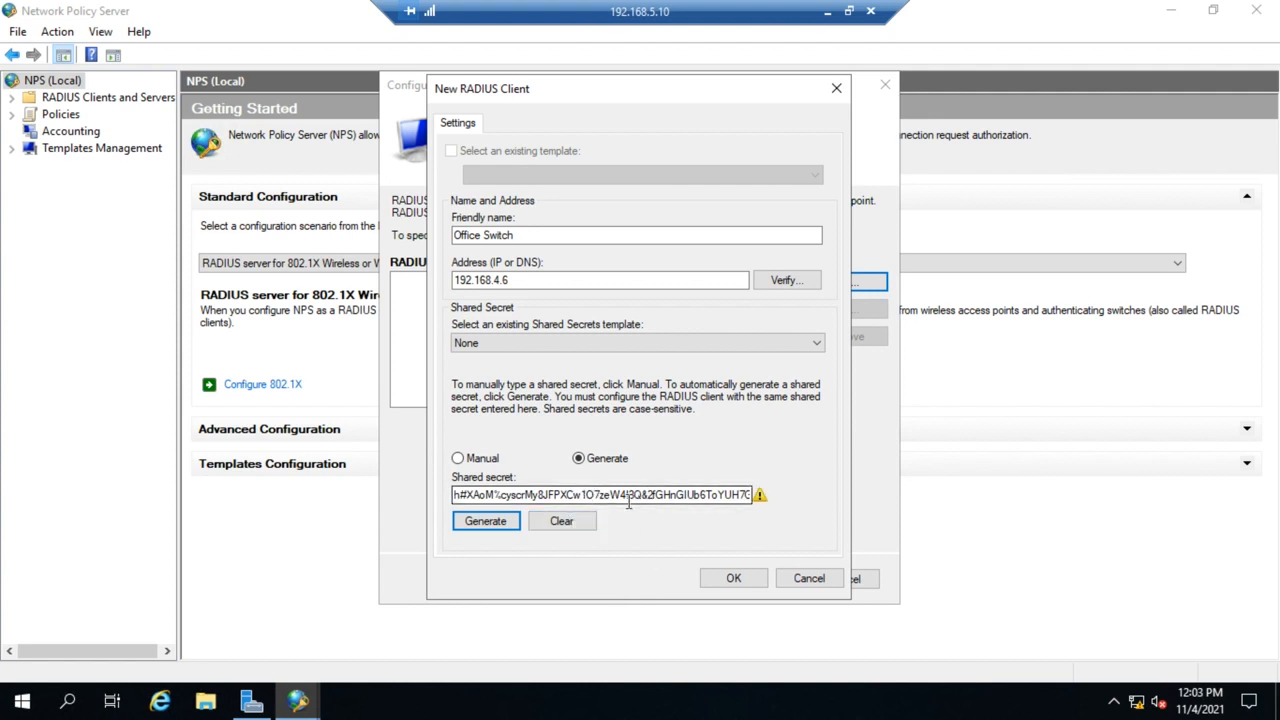
click(459, 460)
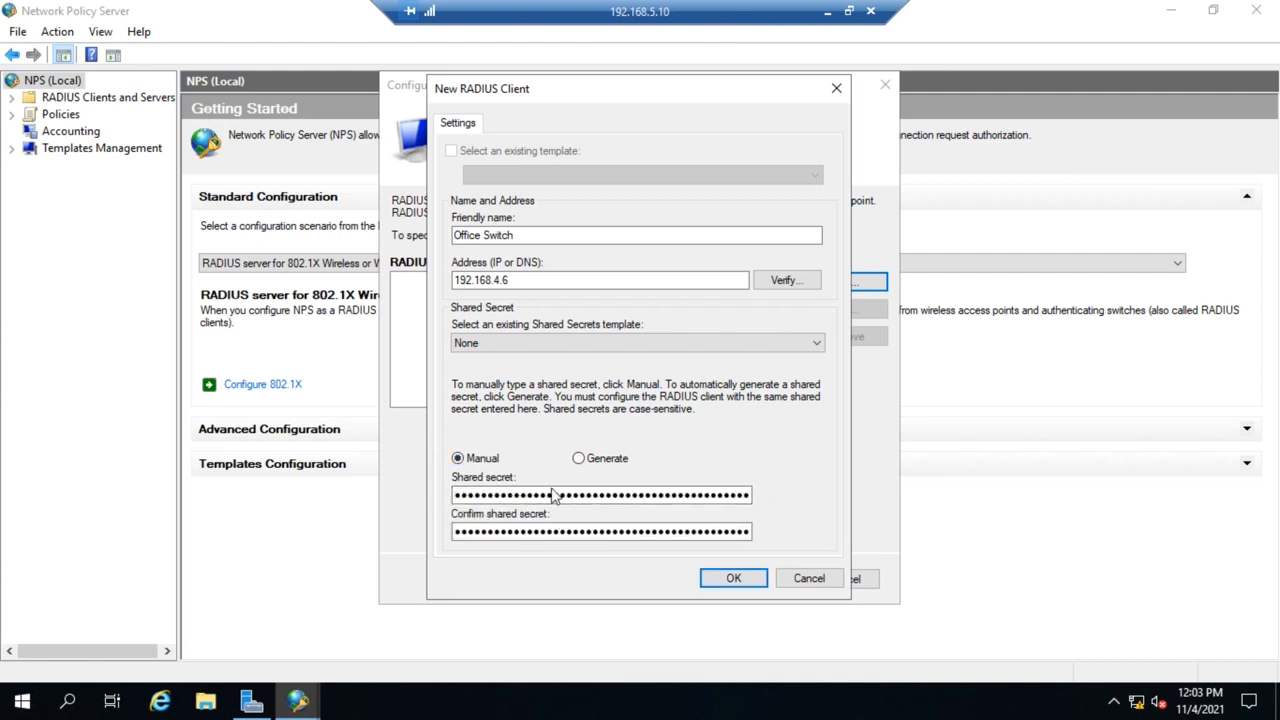
click(578, 458)
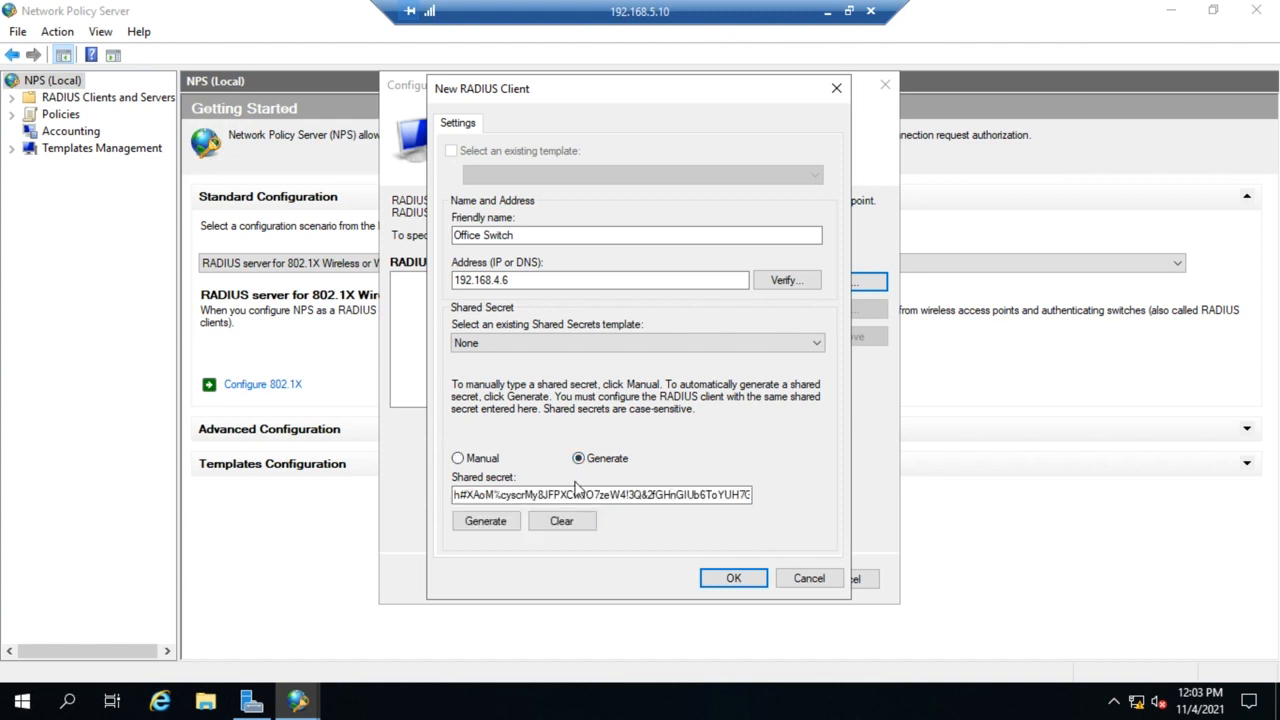
click(561, 521)
Enter and confirm the shared secret manually, save the Office Switch client, and continue to the authentication method.
click(458, 458)
click(525, 493)
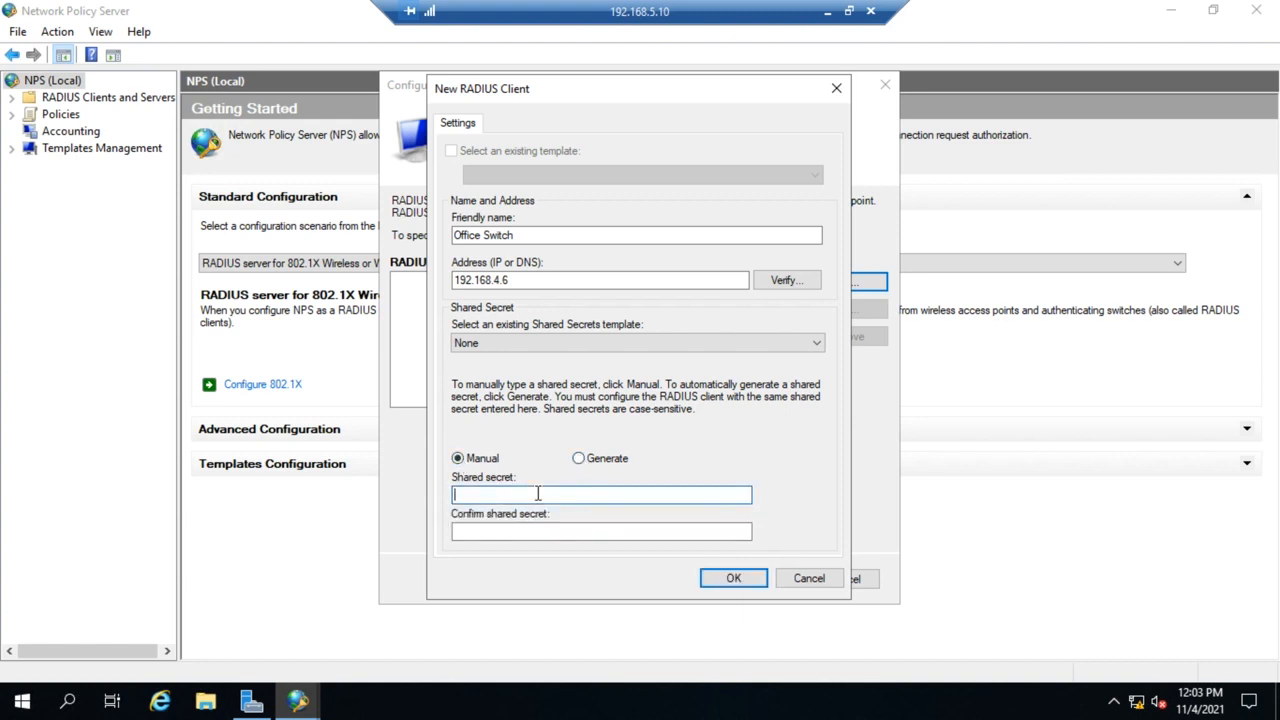
text(•••••••)
key(Tab)
text(••••••)
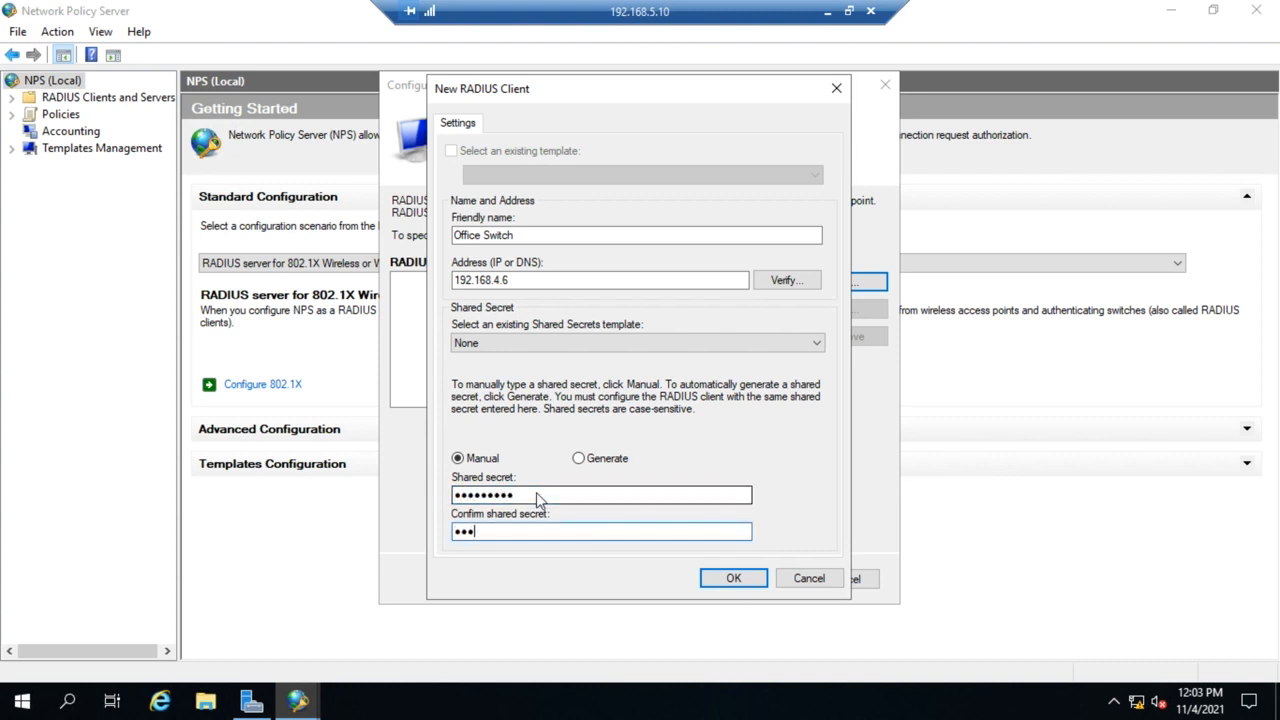
text(•••)
click(734, 579)
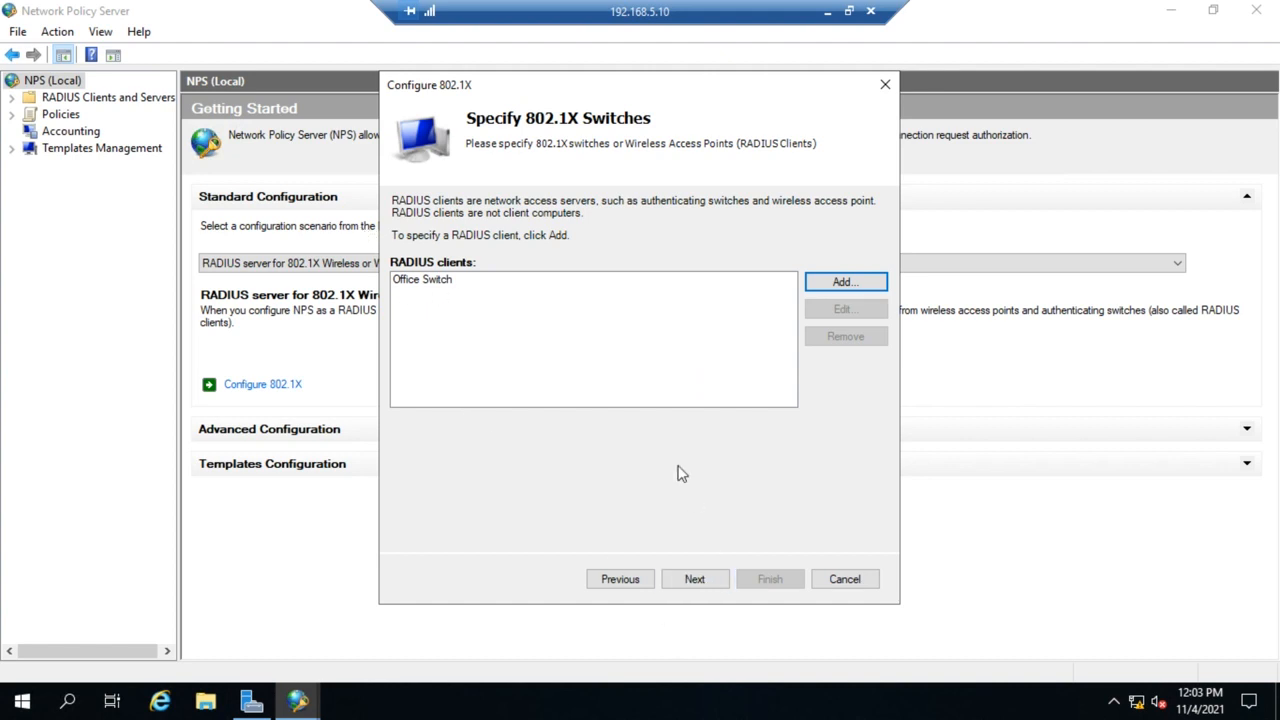
click(689, 585)
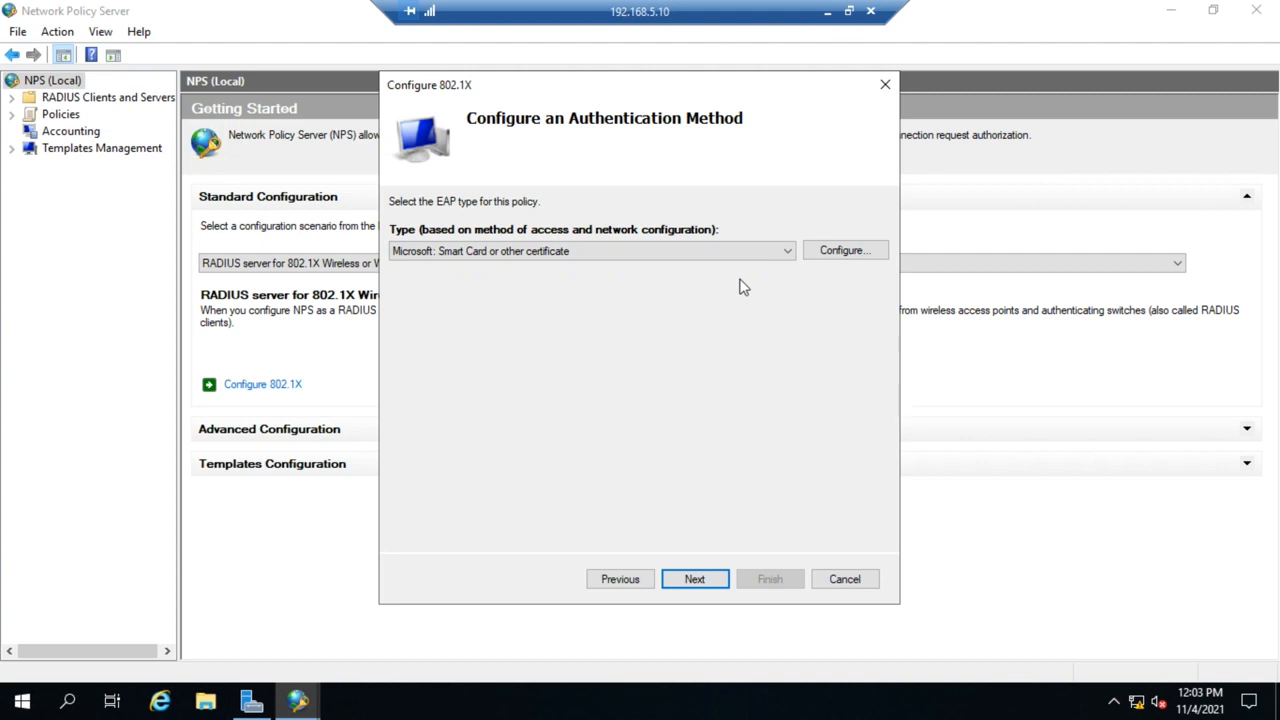
Set the EAP type to Microsoft: Secured password (EAP-MSCHAP v2), check its properties without saving changes, and continue to user groups.
click(788, 253)
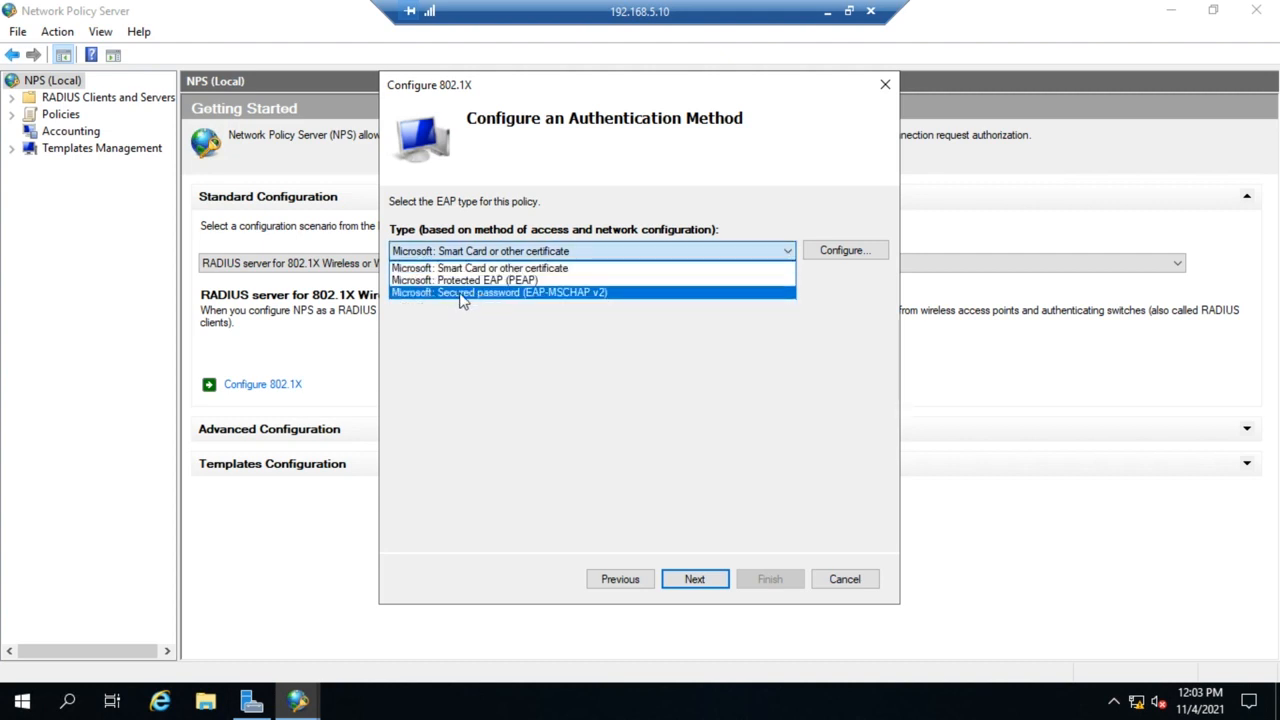
click(531, 293)
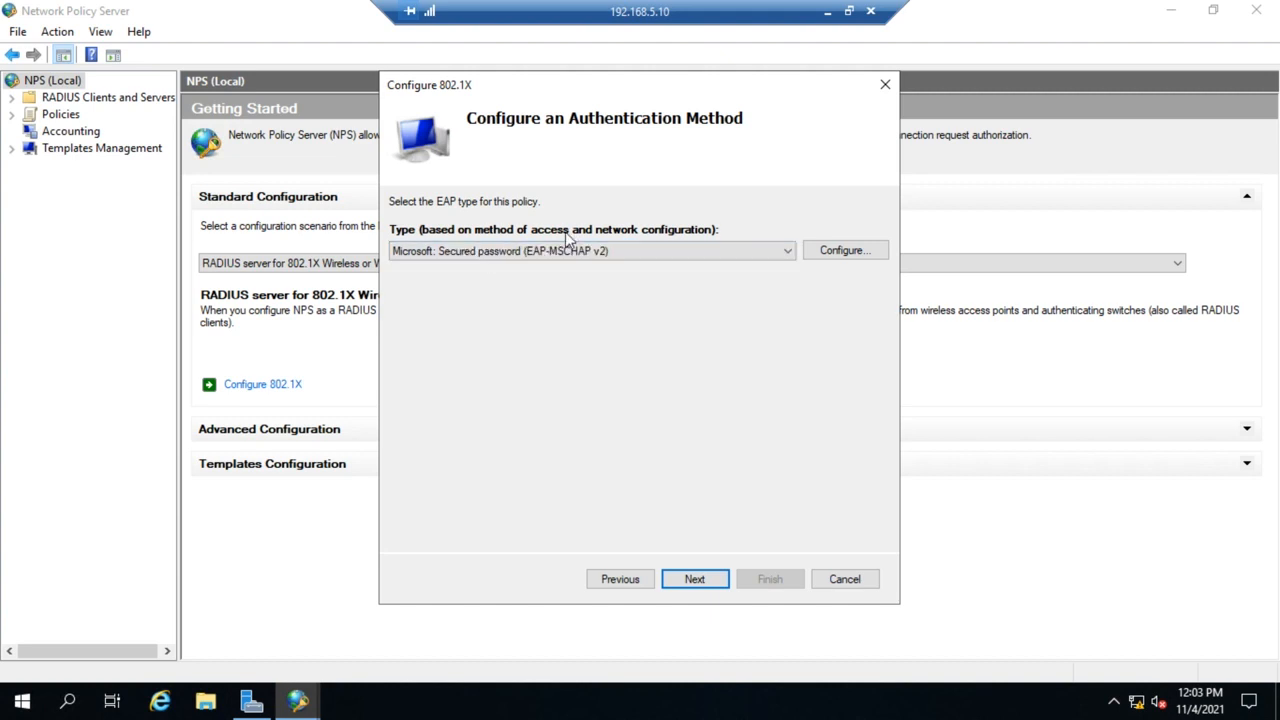
click(820, 250)
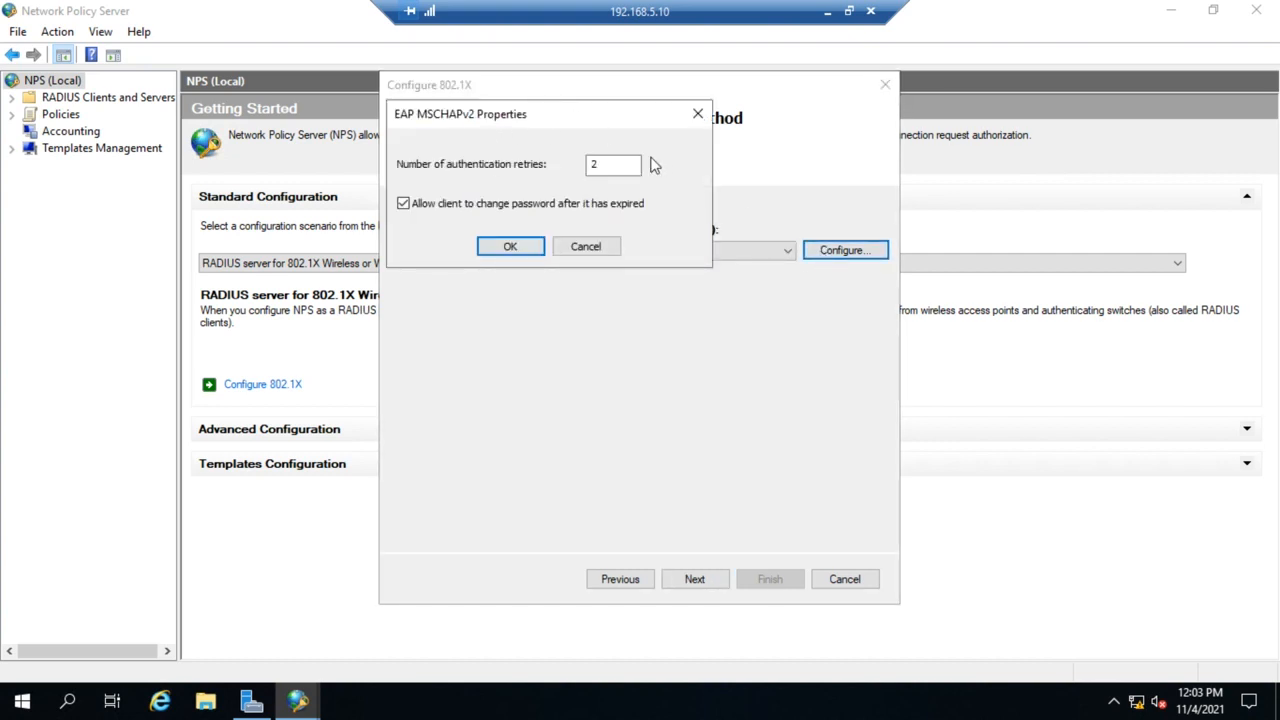
click(534, 208)
click(587, 248)
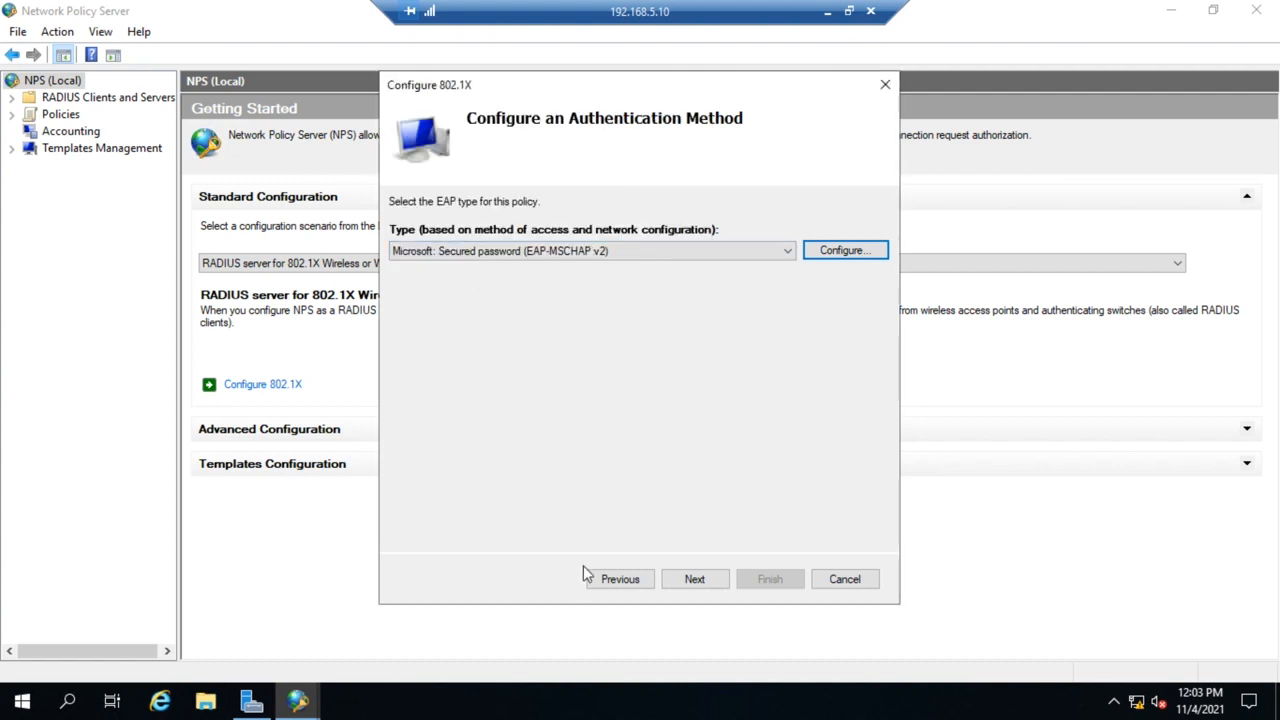
click(715, 583)
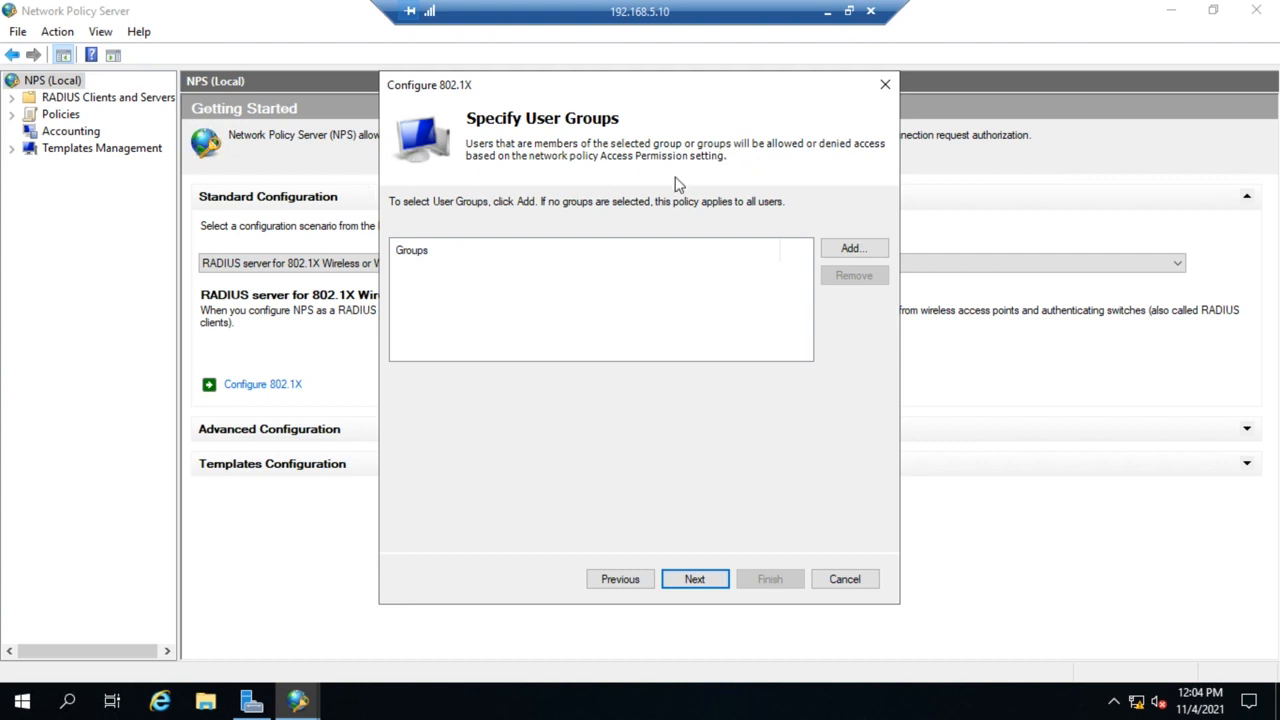
Add the Domain Admins group to the policy's user groups.
click(845, 252)
text(domain admins)
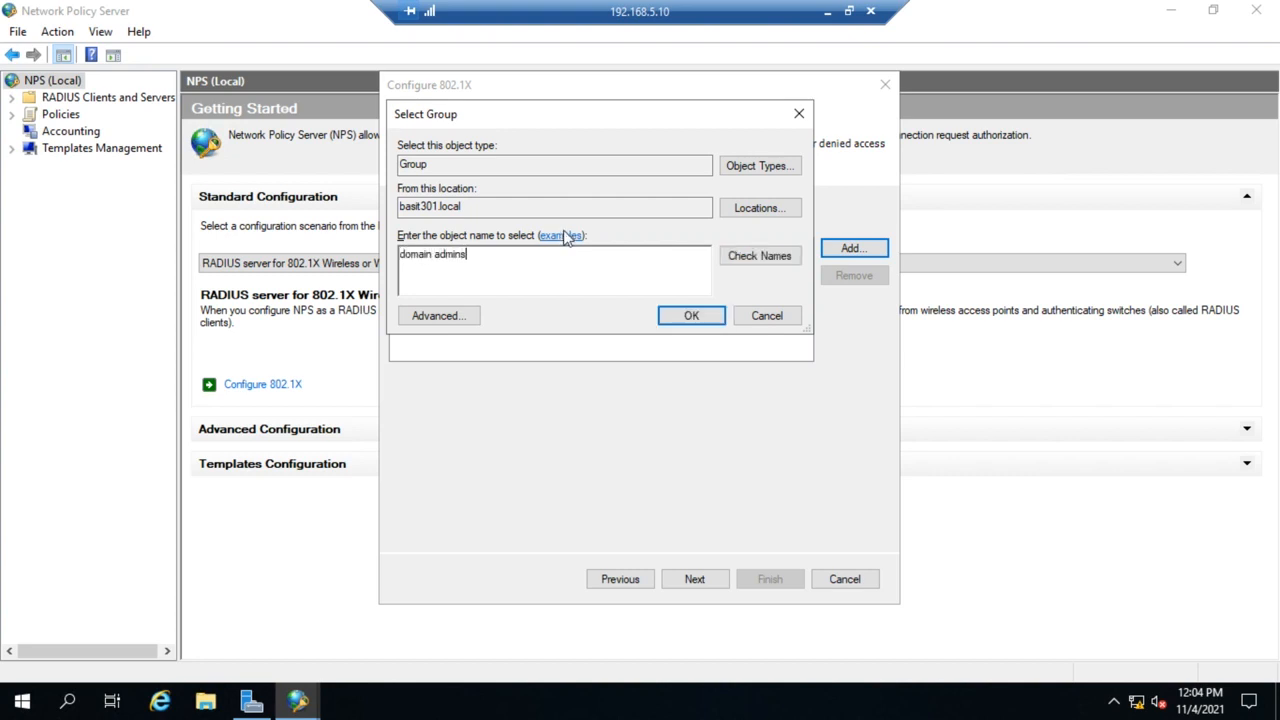
click(742, 262)
click(684, 315)
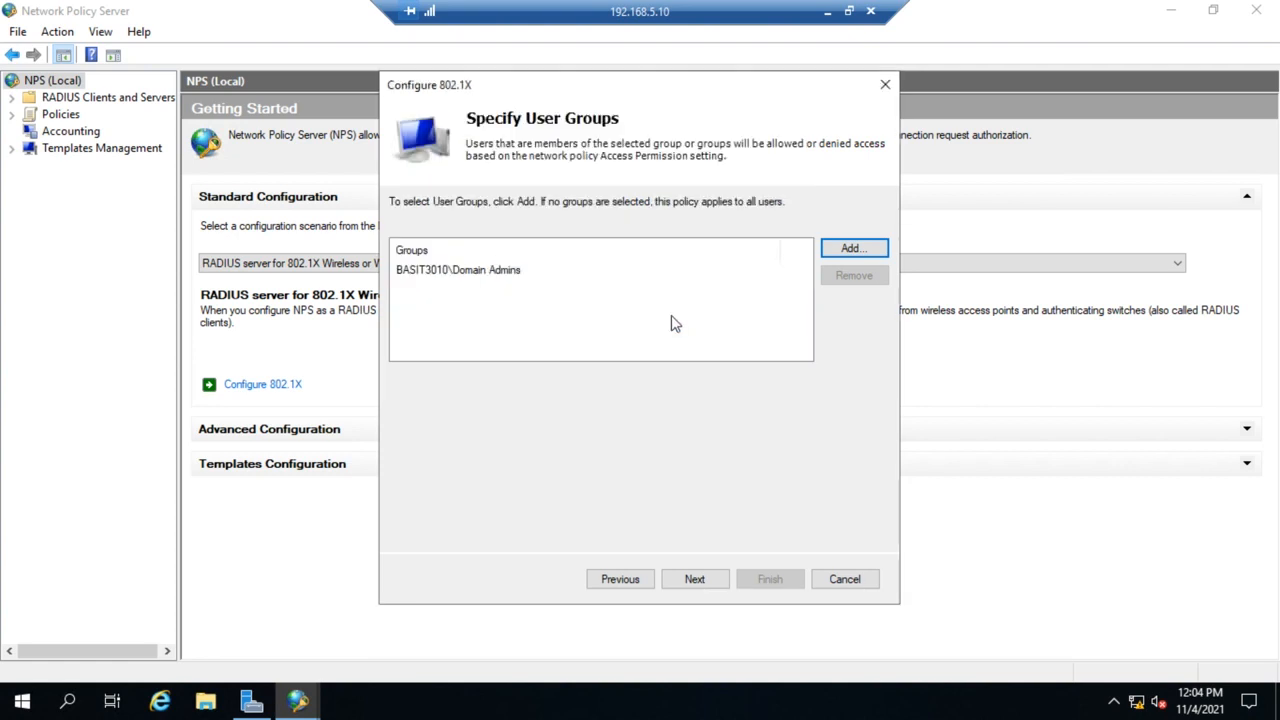
Advance past the traffic controls without configuring them, and cancel the 802.1X wizard at its summary.
click(695, 580)
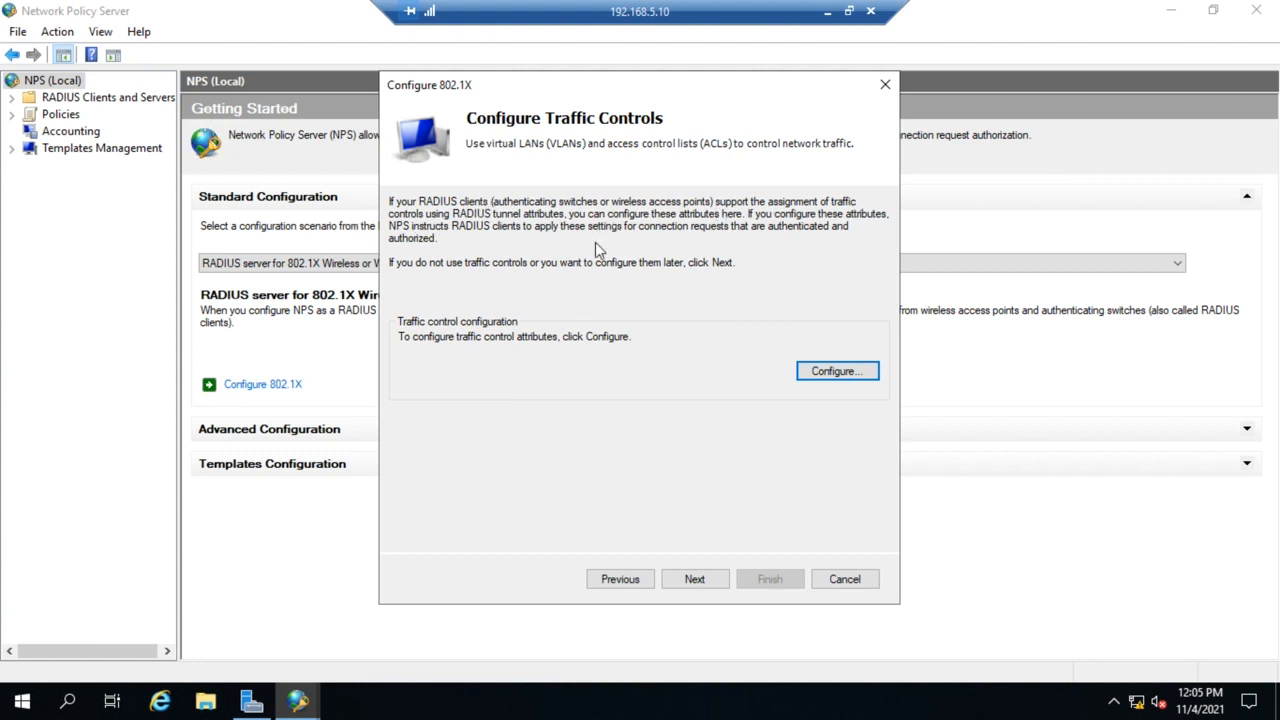
click(697, 579)
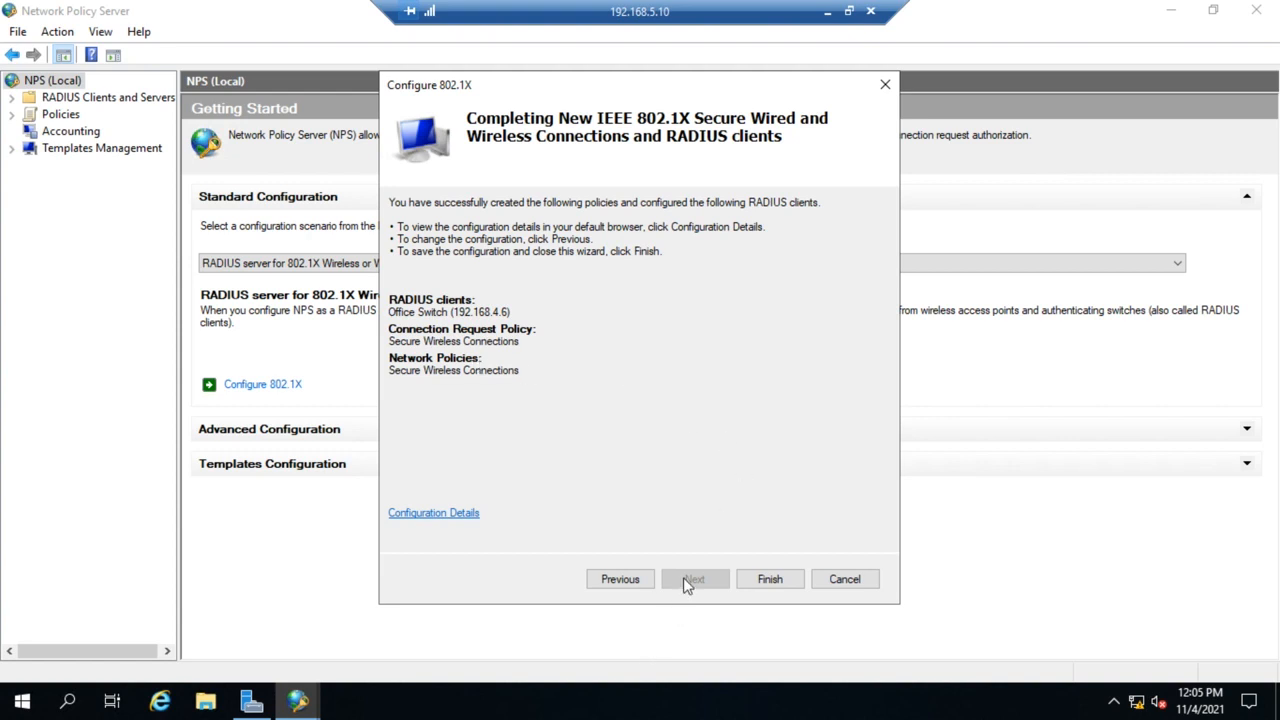
click(845, 580)
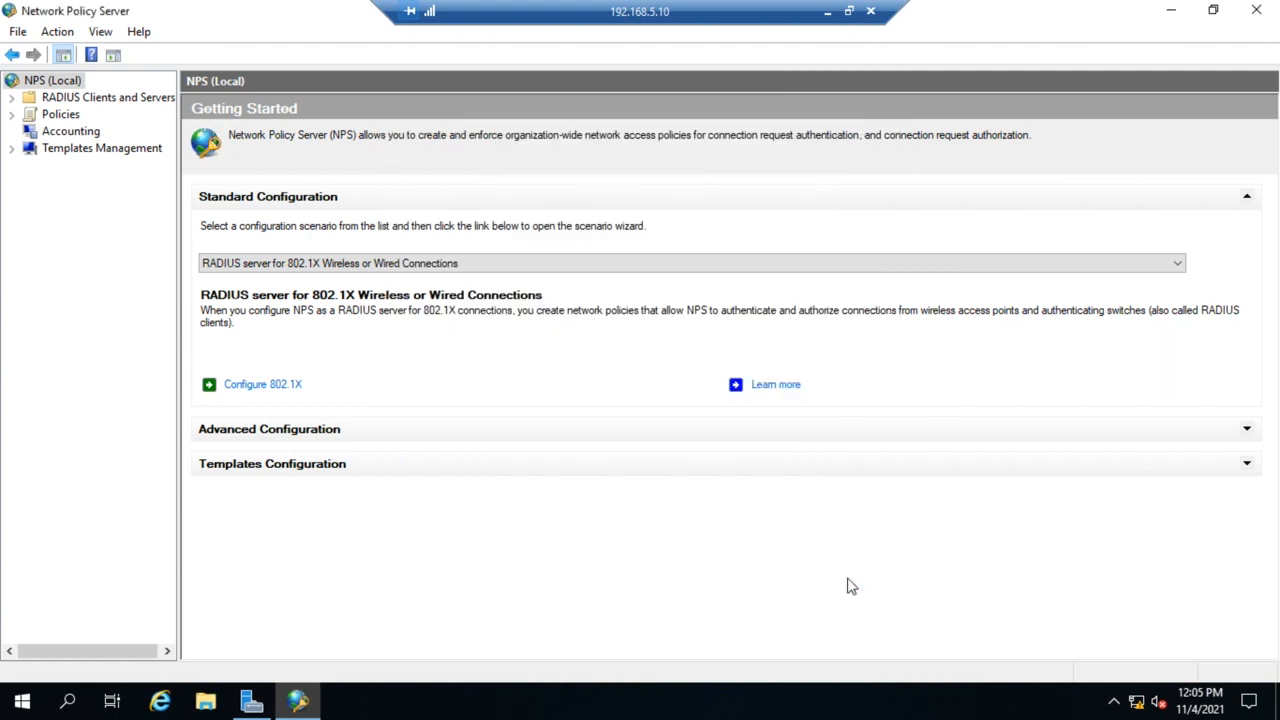
Switch the standard scenario to RADIUS server for Dial-Up or VPN Connections and expand the Advanced Configuration section.
click(570, 268)
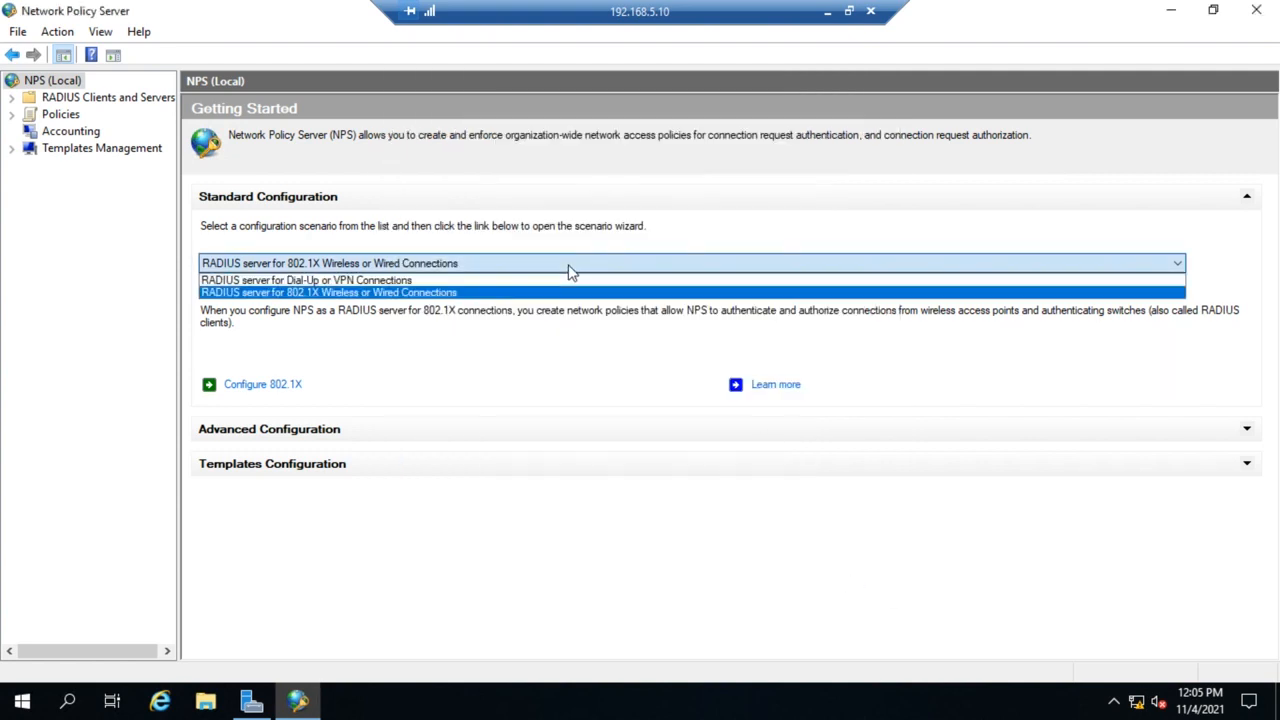
click(338, 281)
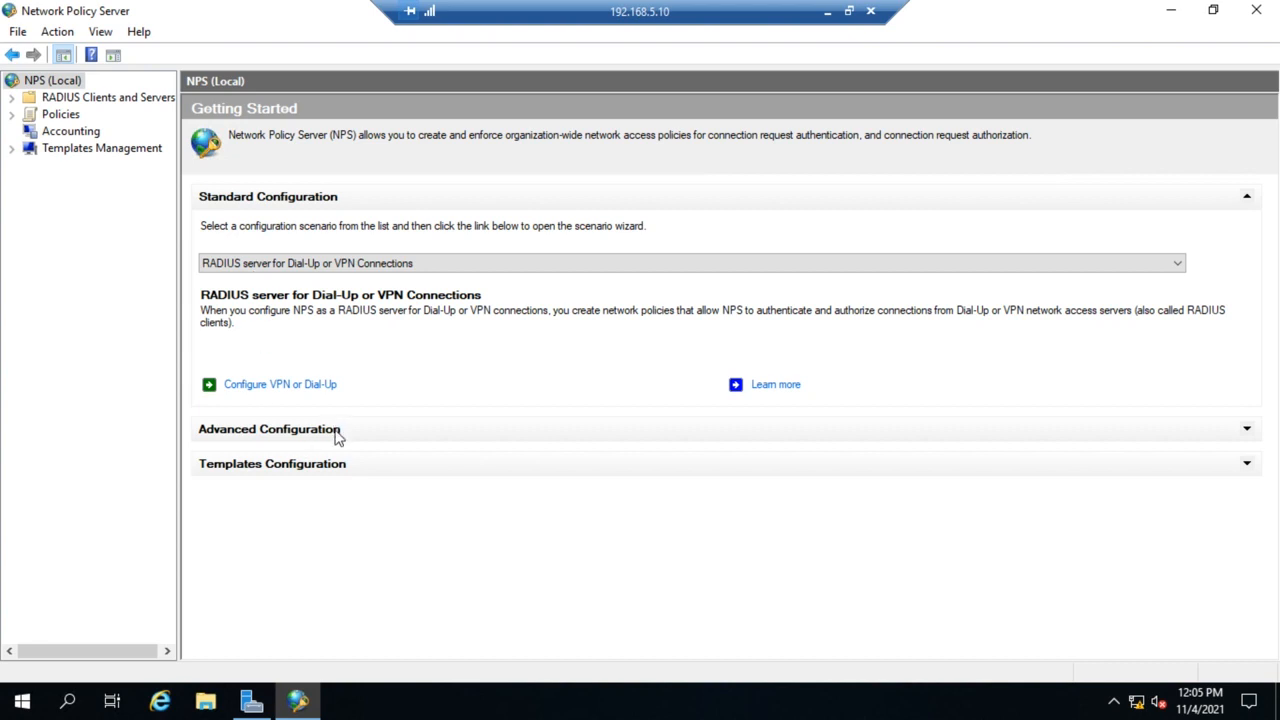
click(1247, 429)
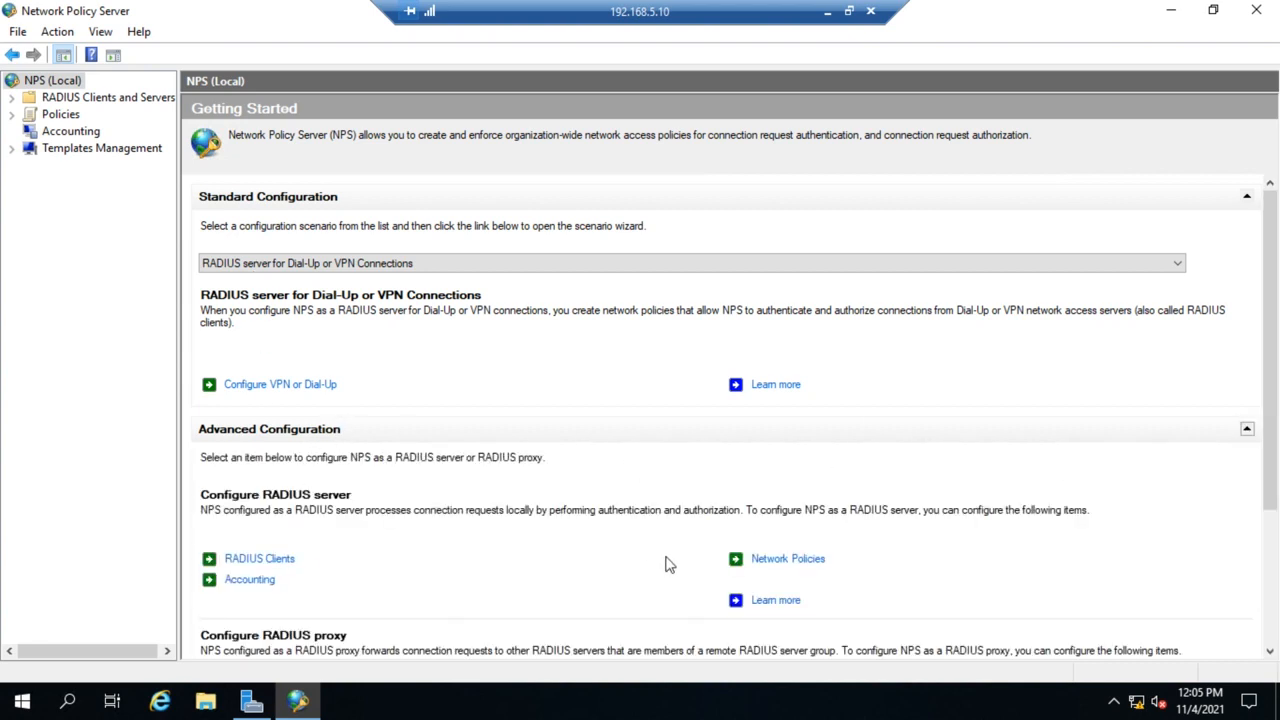